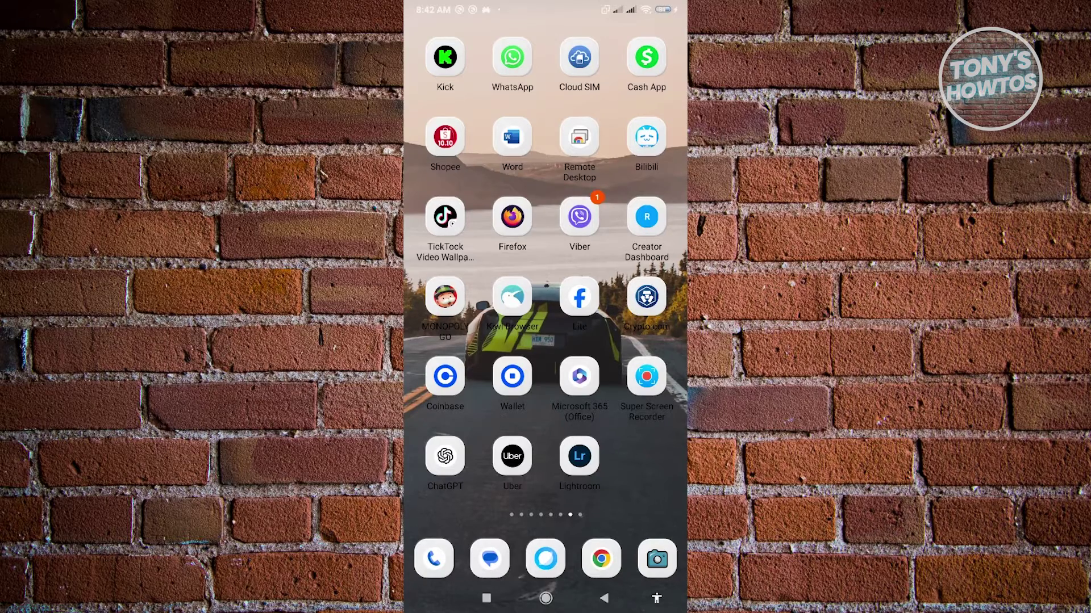
Open WhatsApp's settings from its options menu, then return to the home screen
click(512, 57)
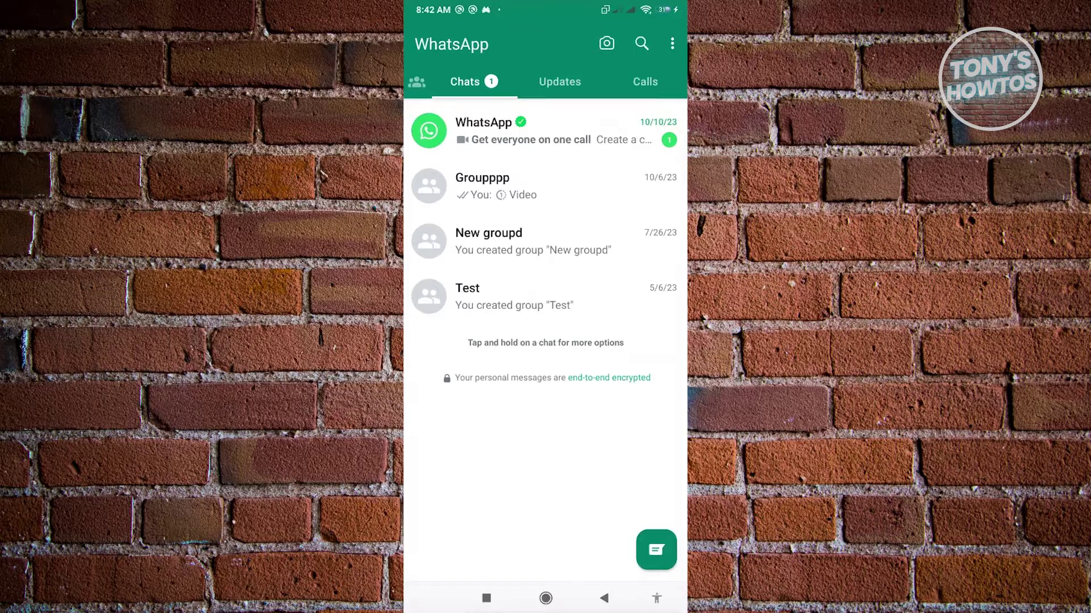
click(672, 43)
click(576, 220)
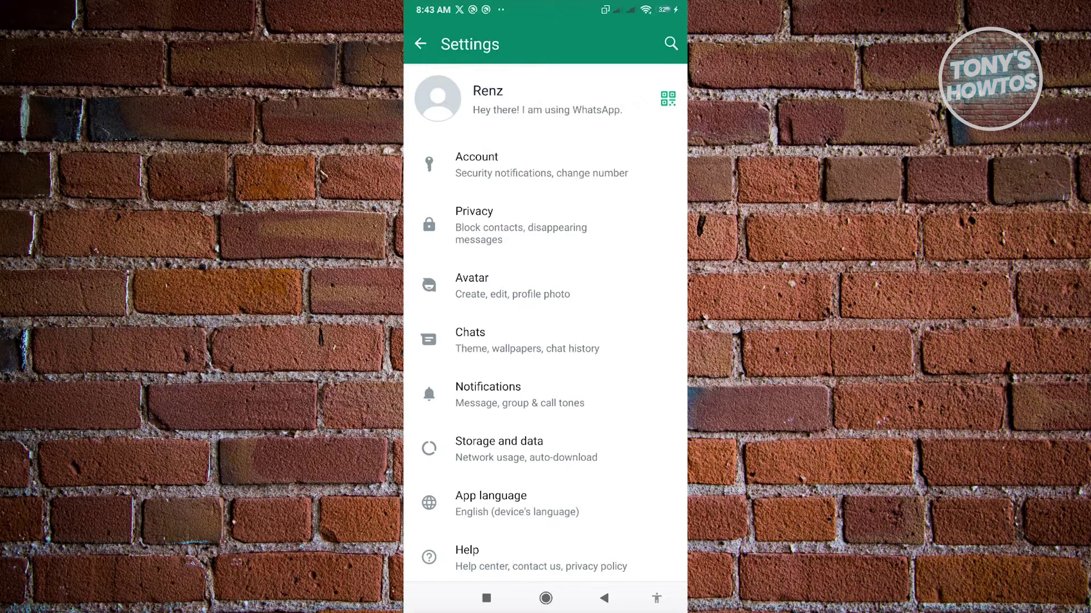
click(545, 598)
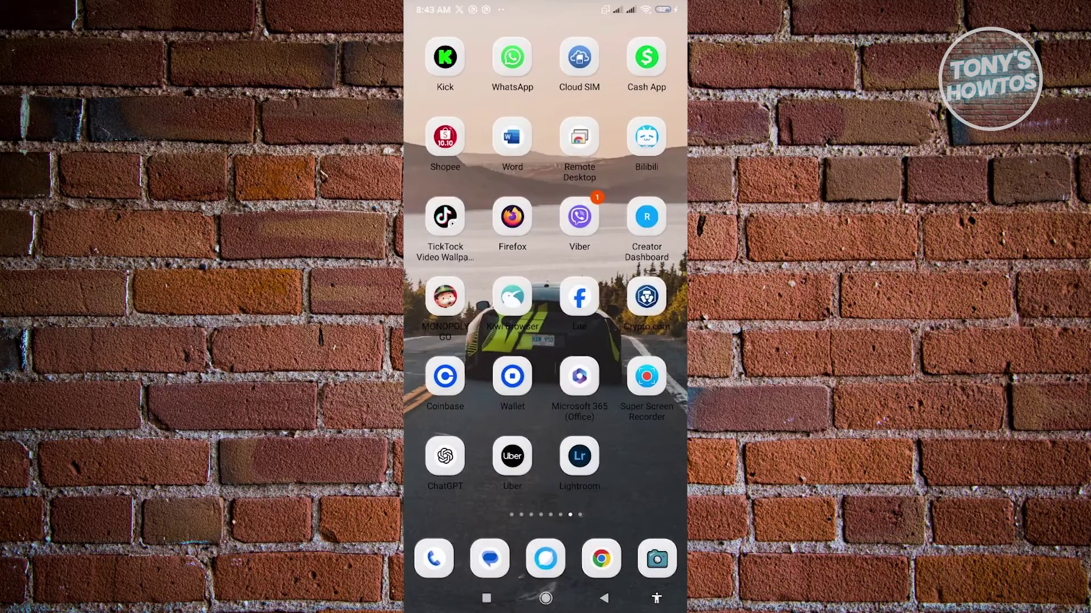
Page to the home screen holding Settings and launch the Settings app
drag(477, 341, 630, 341)
drag(478, 341, 632, 341)
drag(477, 341, 630, 340)
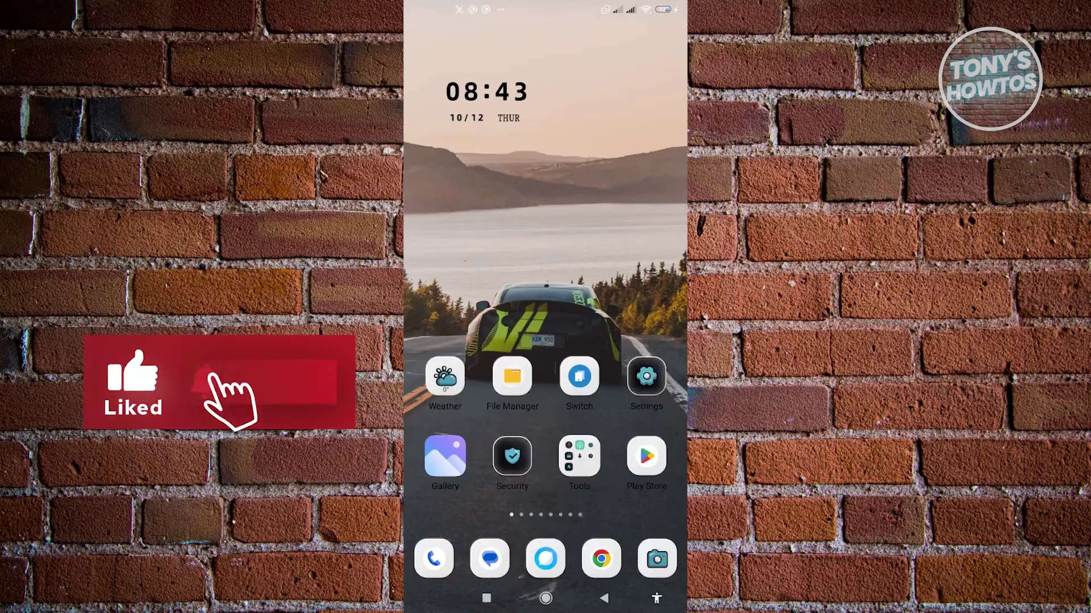
click(640, 376)
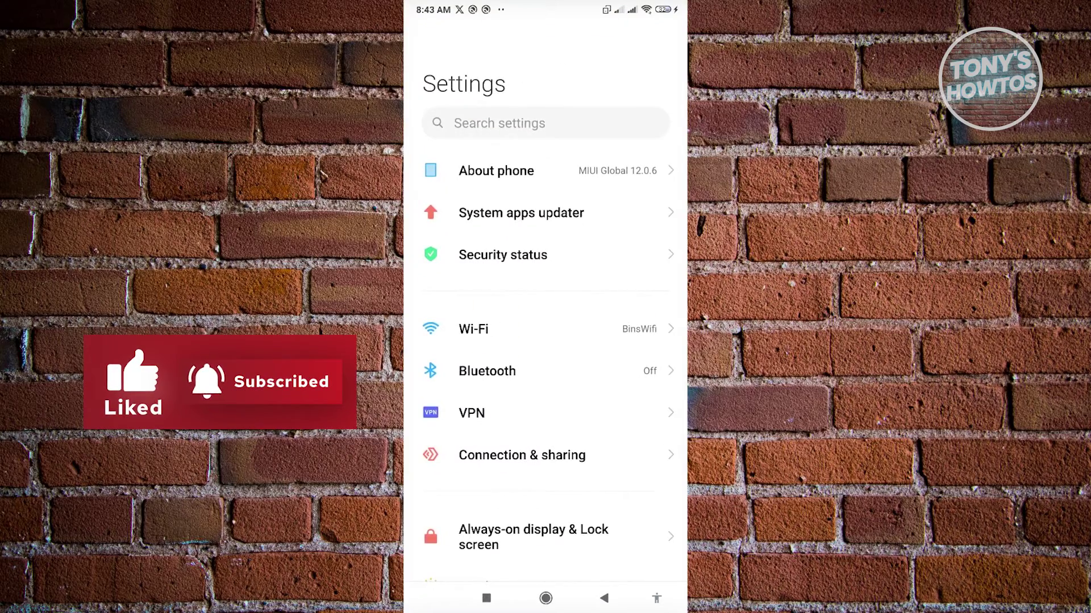
scroll(545, 340, down, 5)
scroll(546, 340, down, 3)
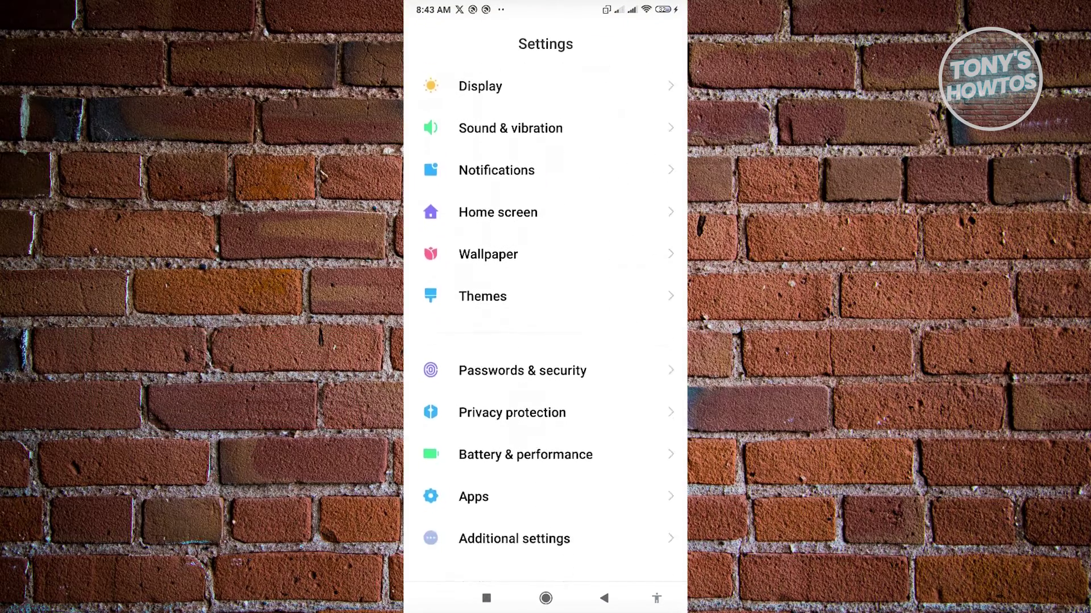
scroll(546, 341, down, 1)
Go to Apps > Manage apps and activate the Search apps bar
click(473, 438)
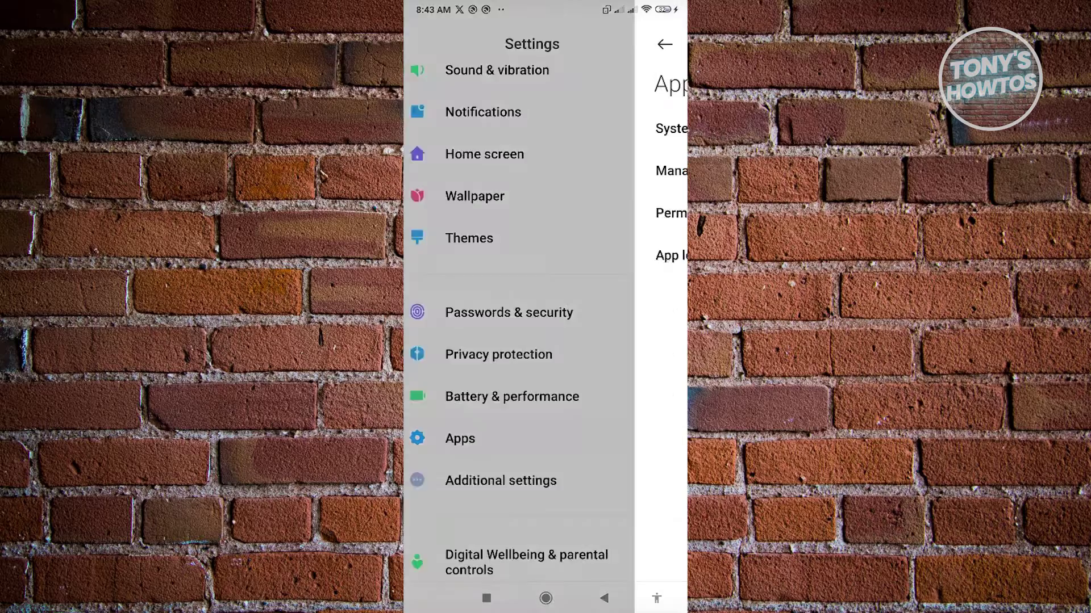
click(464, 171)
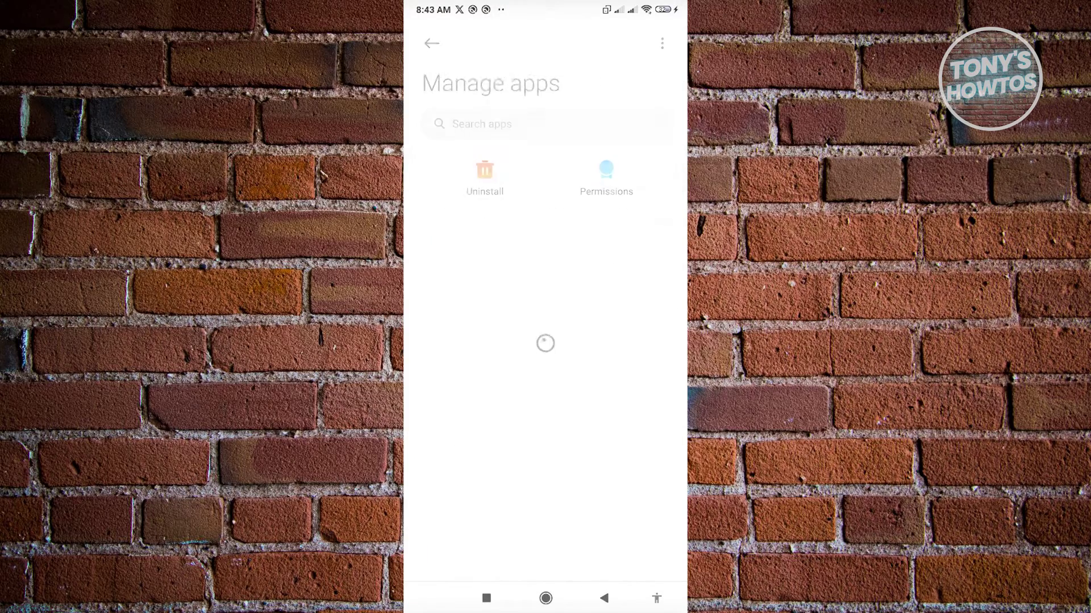
click(546, 123)
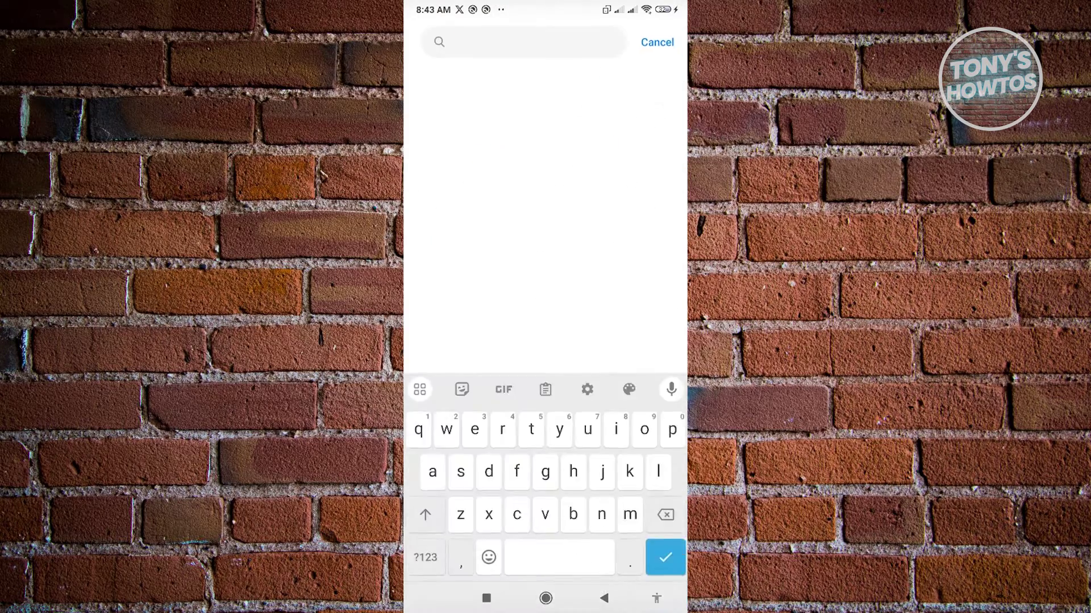
Restart the app search for 'wha' and pick WhatsApp from the results
click(657, 42)
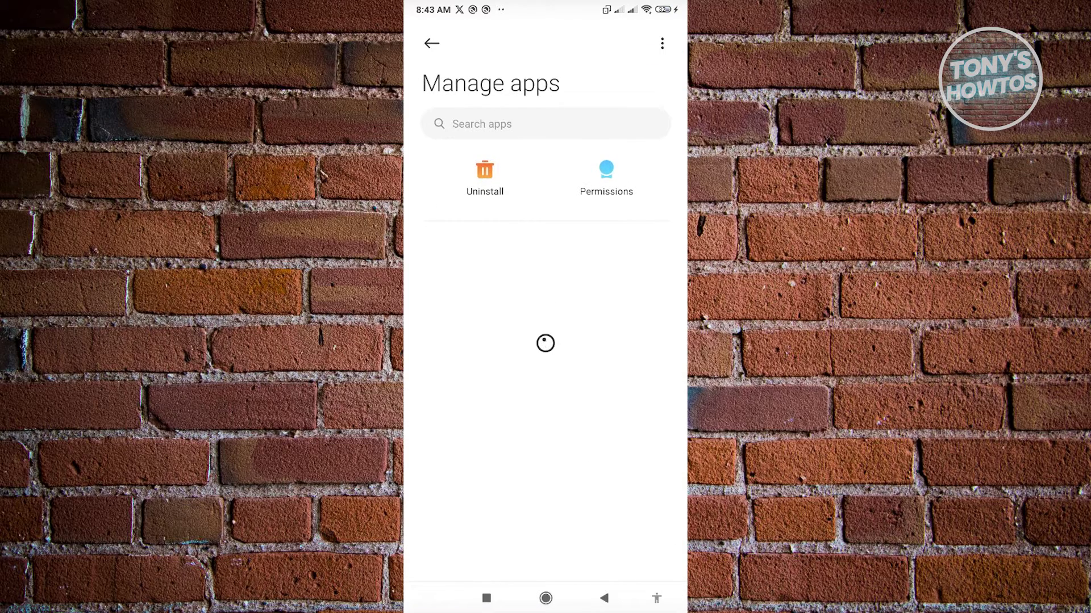
click(546, 124)
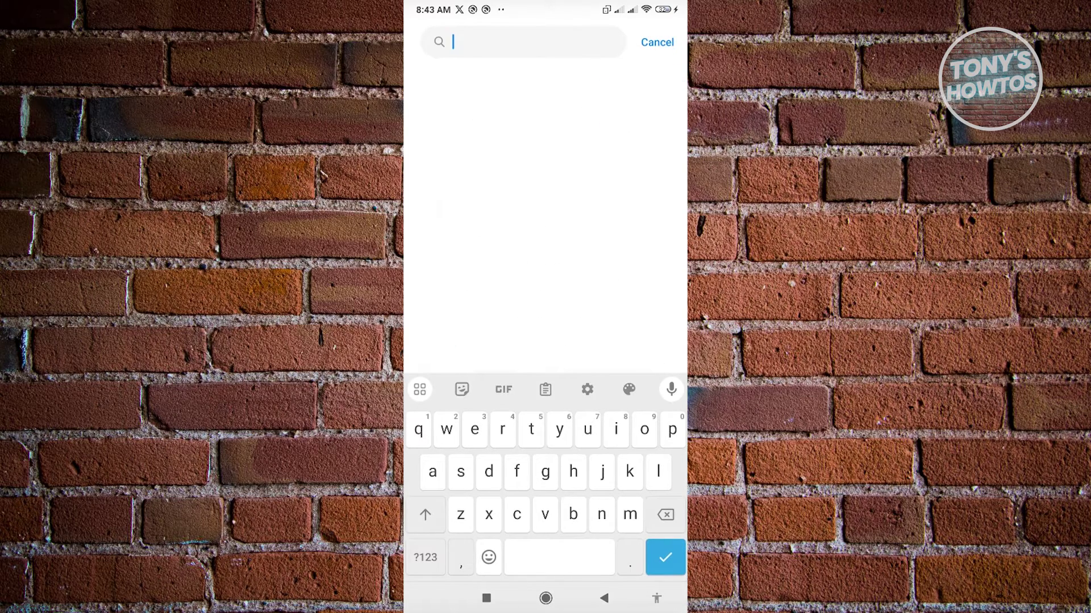
text(wha)
click(528, 135)
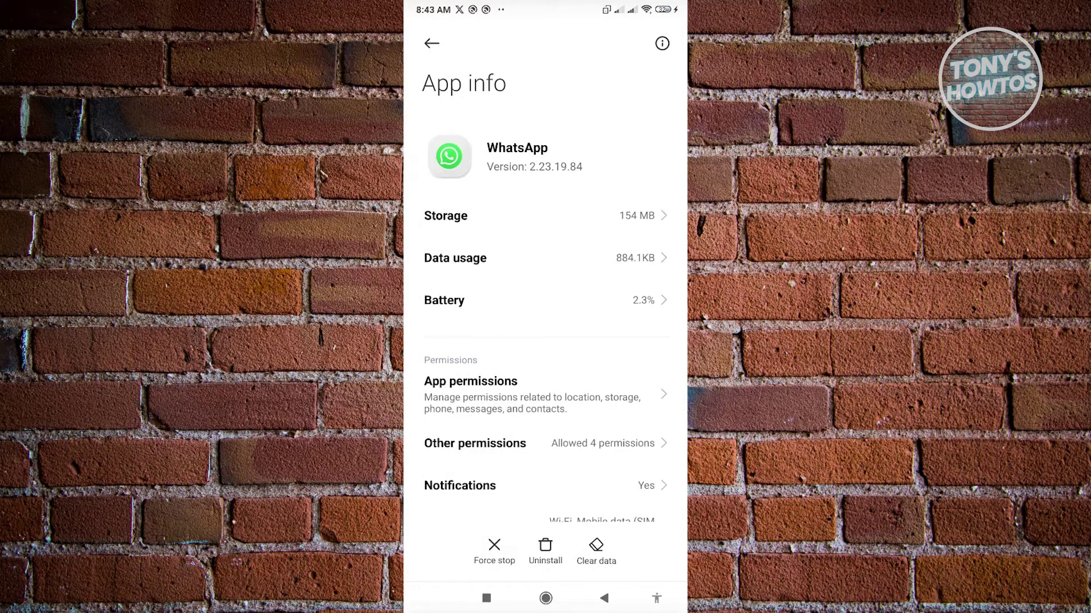
scroll(545, 282, down, 3)
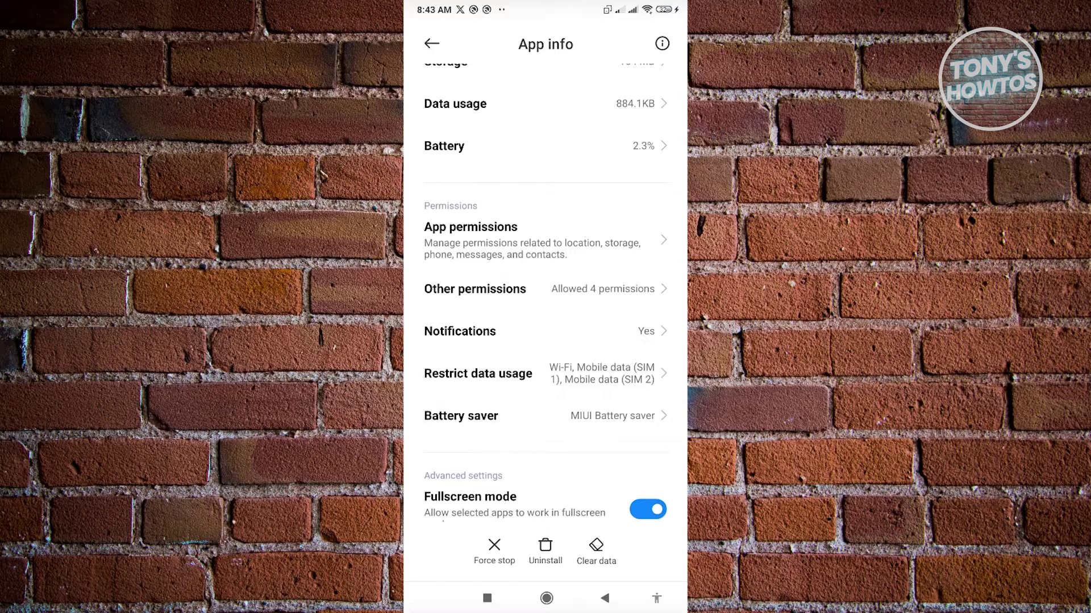
Toggle Wi-Fi, SIM 1 and SIM 2 under Restrict data usage and confirm with OK
click(477, 373)
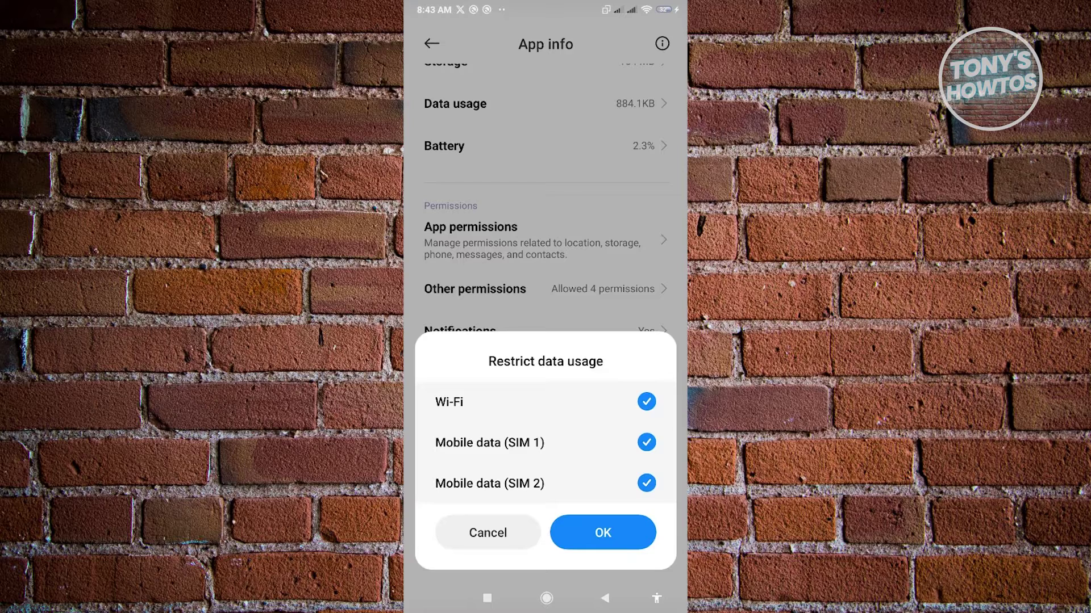
click(646, 401)
click(646, 442)
click(645, 482)
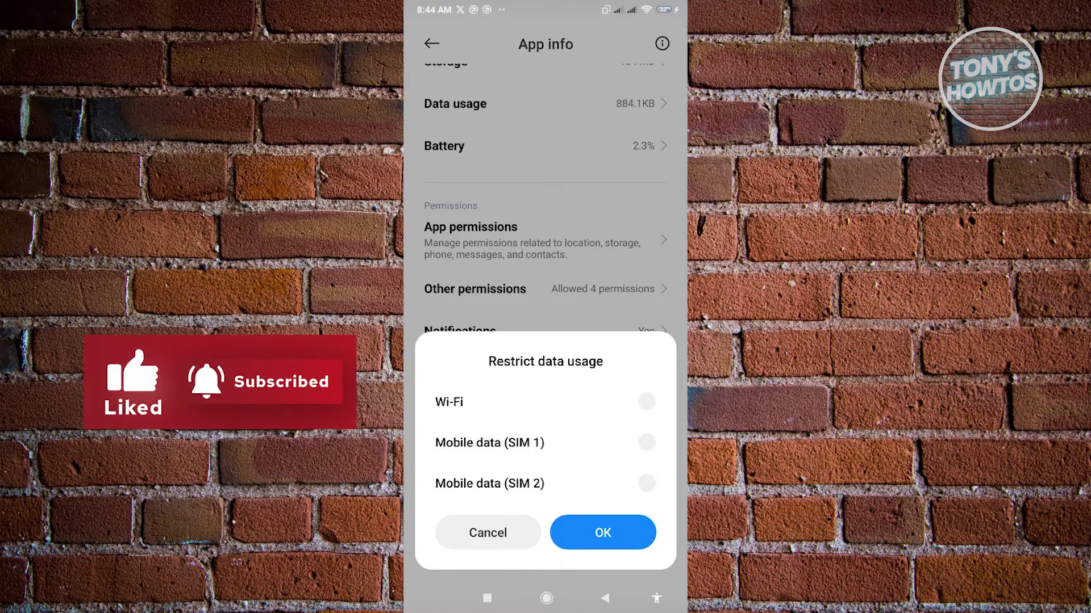
click(602, 533)
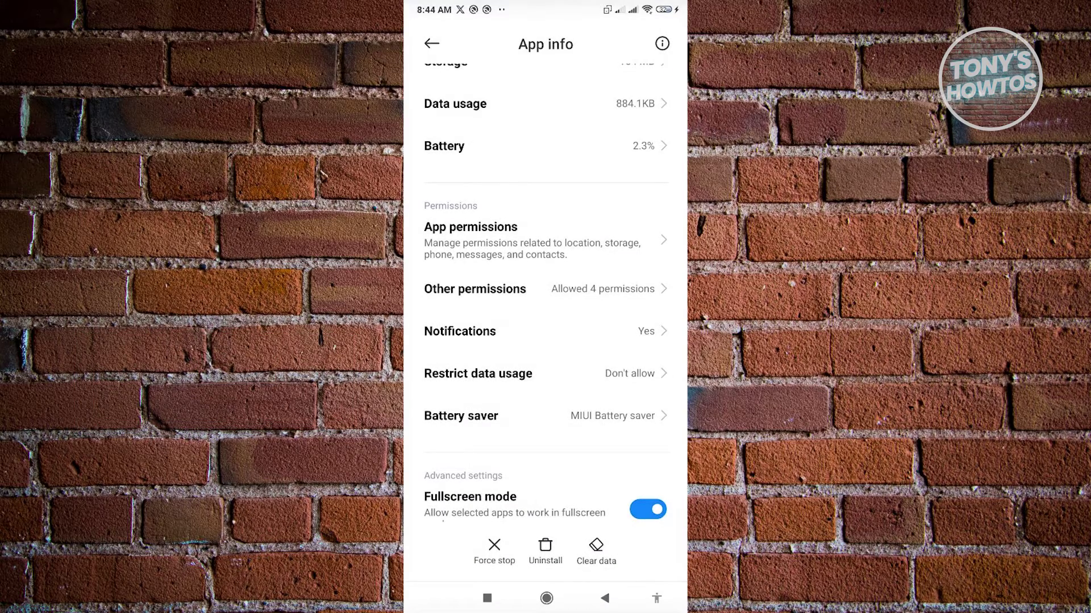
Switch off Show notifications for WhatsApp and return to App info
click(545, 331)
click(649, 128)
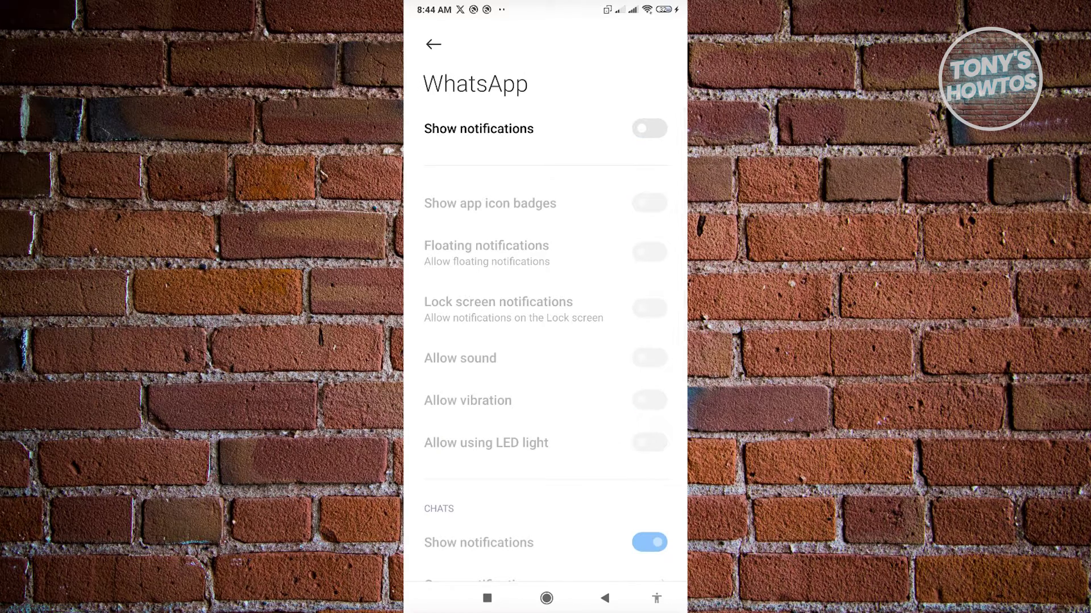
click(434, 44)
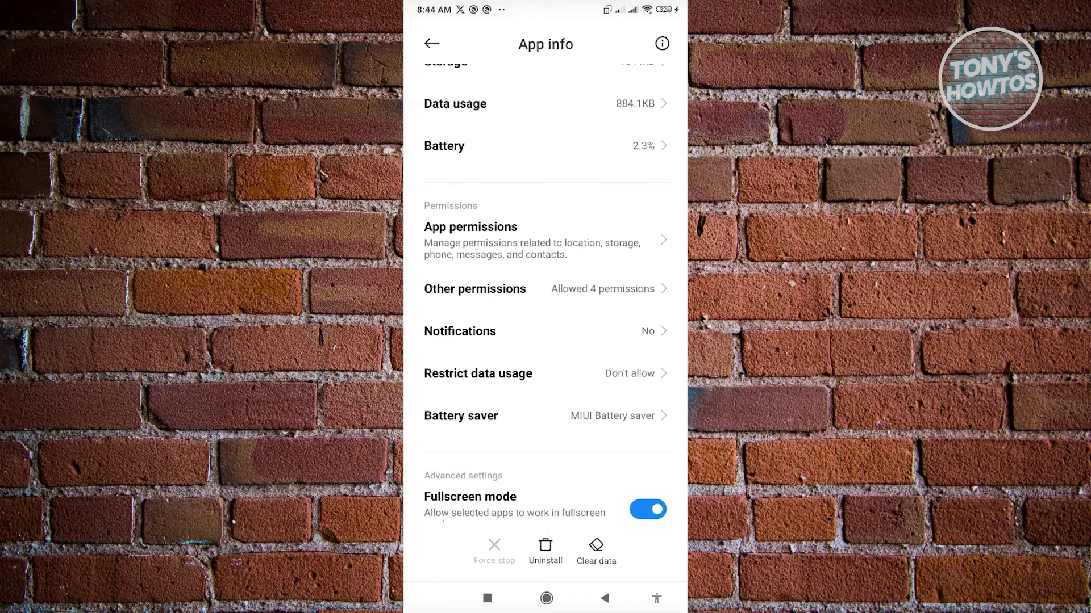
click(475, 288)
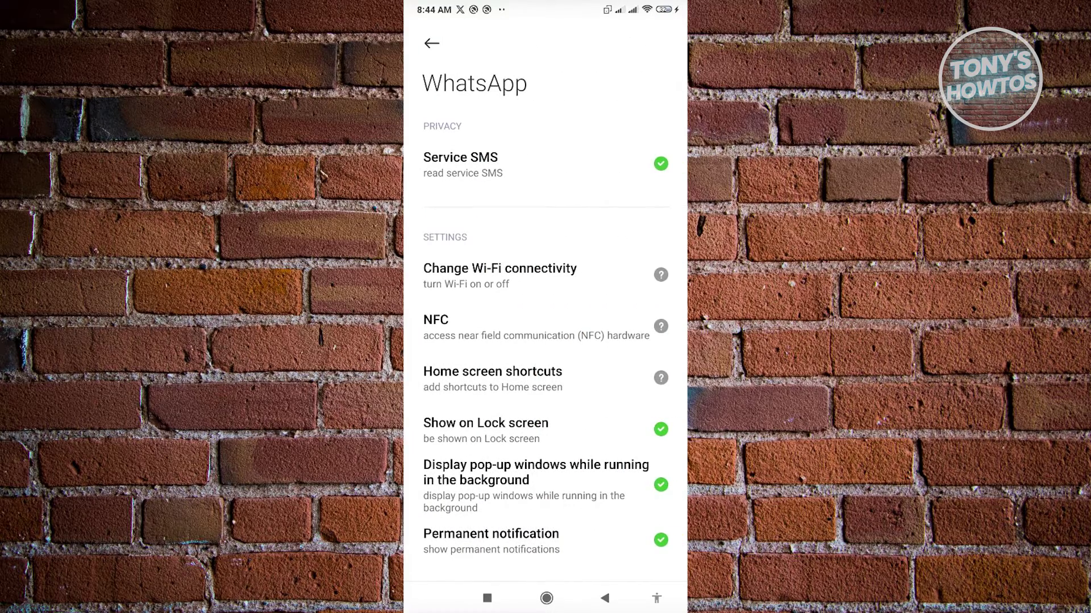
scroll(545, 341, down, 1)
scroll(545, 391, up, 1)
Set WhatsApp's Service SMS permission to Deny and go back to App info
click(477, 164)
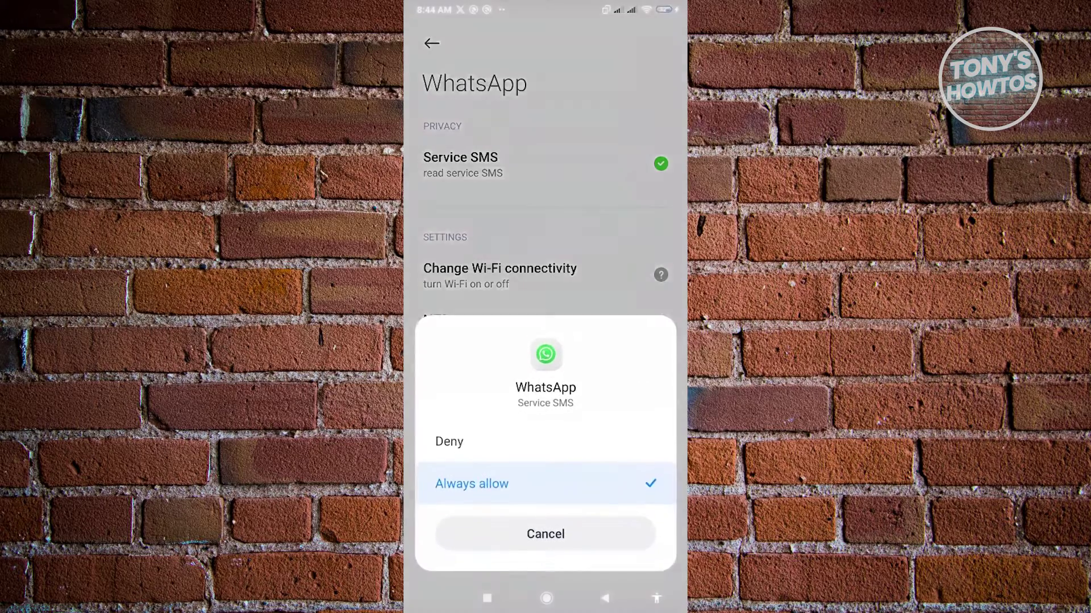
click(449, 439)
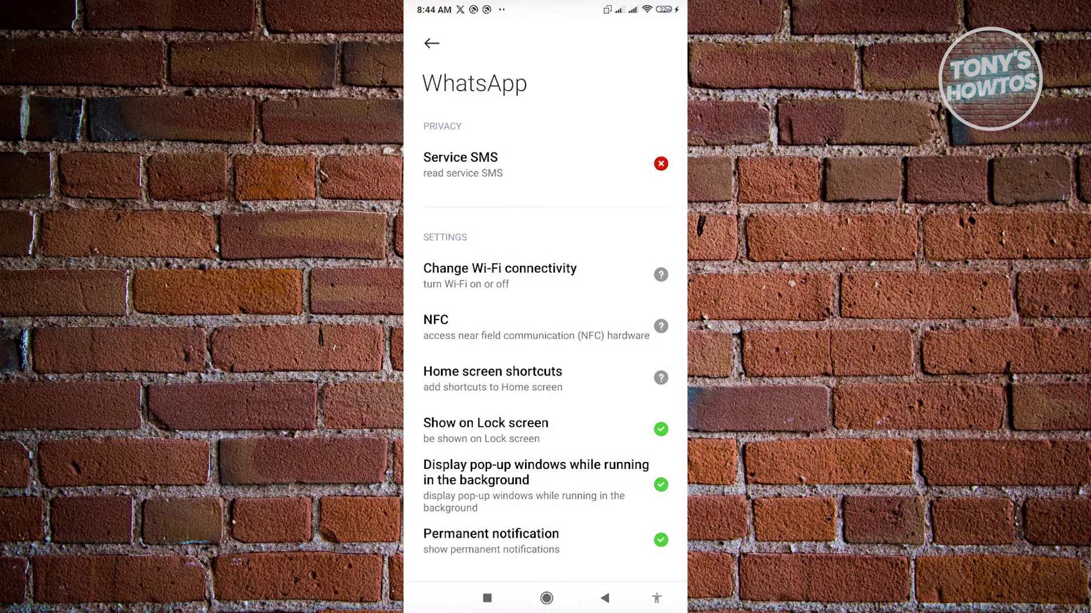
click(432, 43)
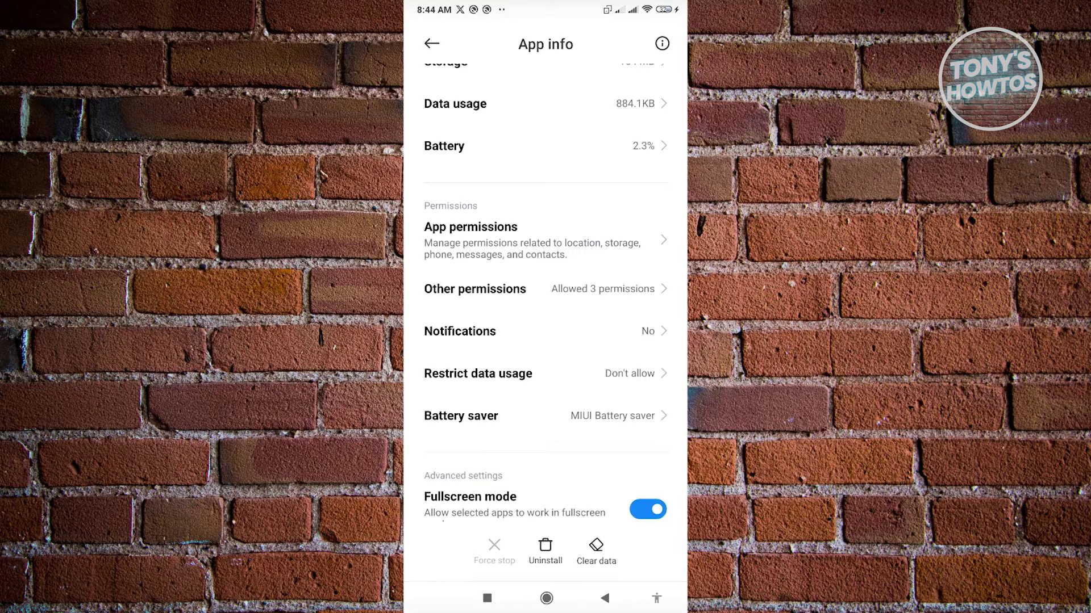